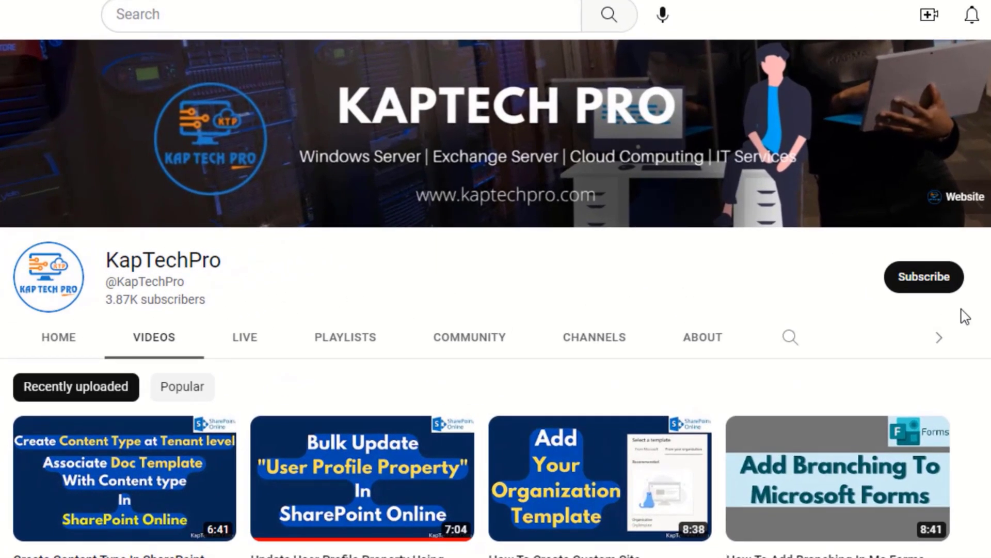
- Subscribe to KapTechPro on YouTube and set the notification bell to All
left_click(923, 290)
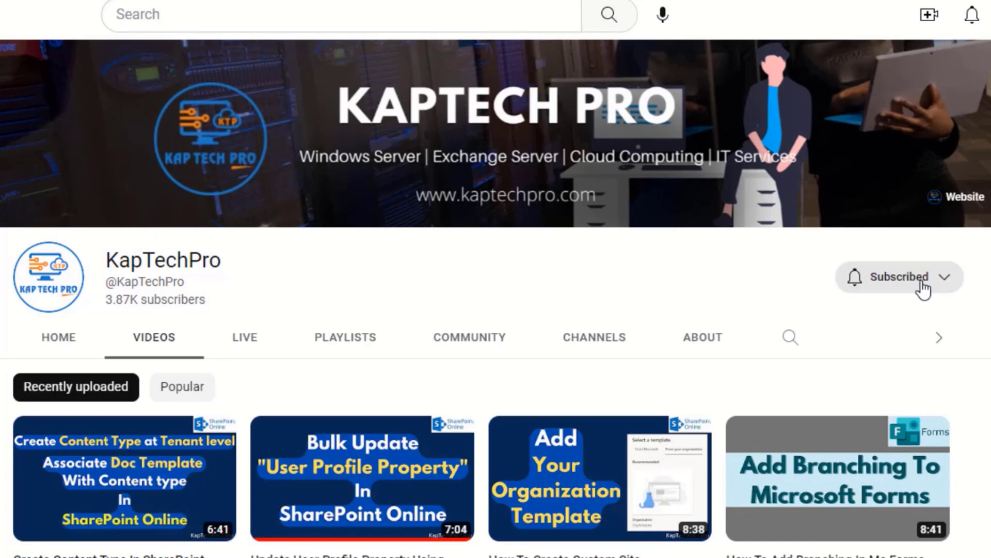
left_click(946, 279)
left_click(901, 322)
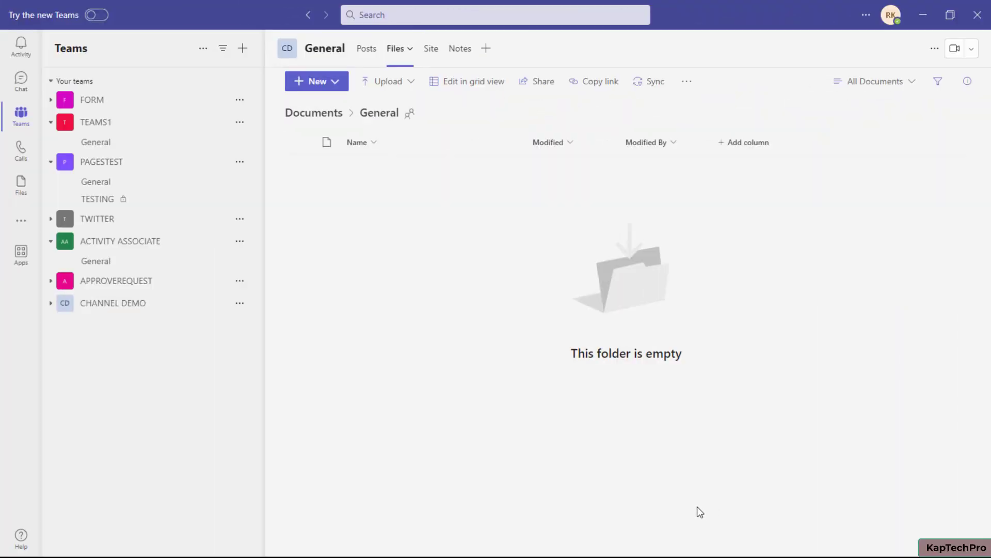
- Expand the CHANNEL DEMO team and choose Add channel from its More options menu
left_click(51, 303)
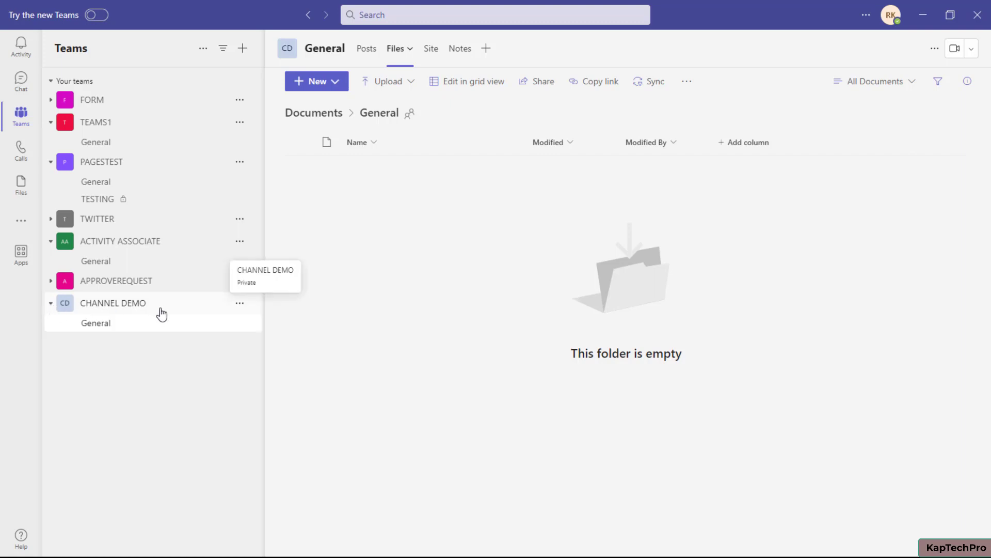
left_click(134, 306)
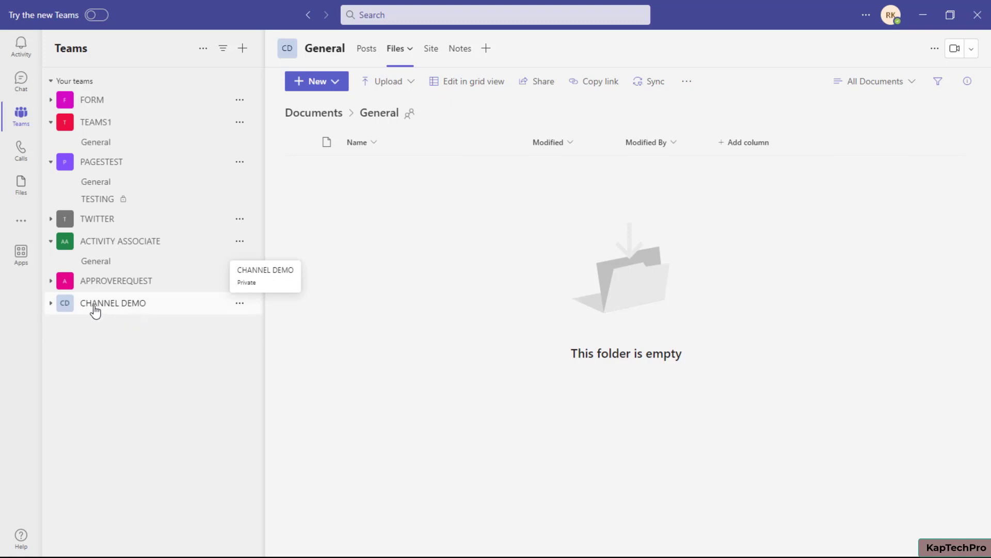
left_click(151, 310)
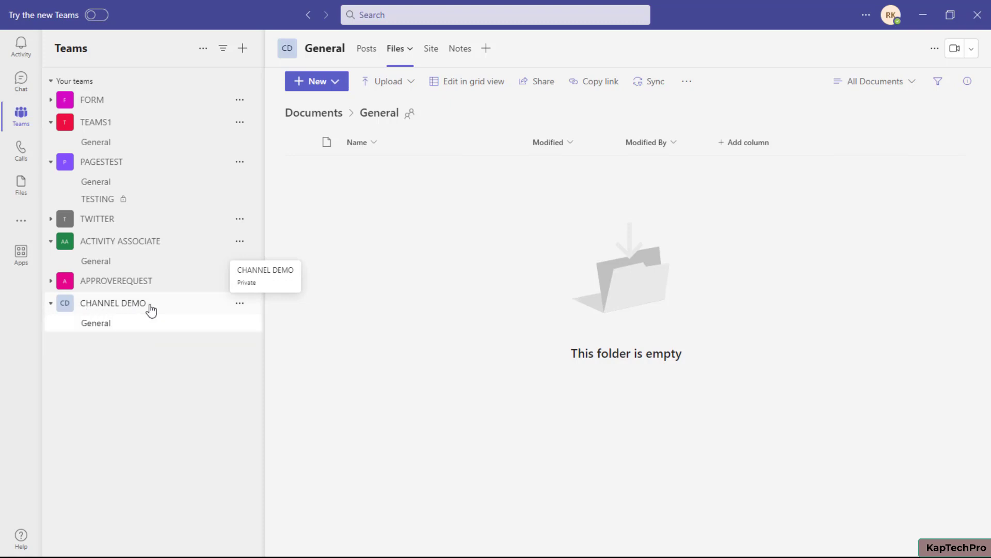
left_click(240, 306)
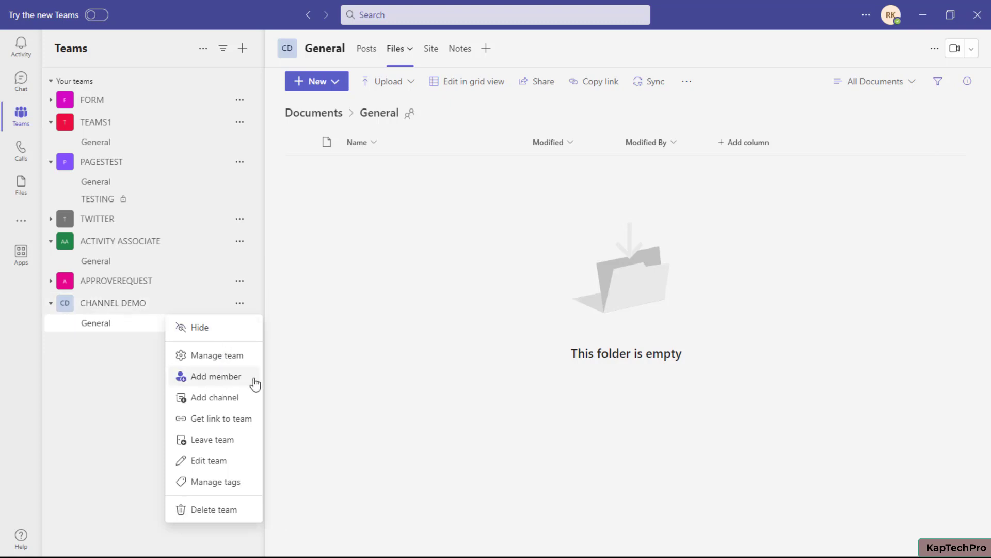
left_click(234, 405)
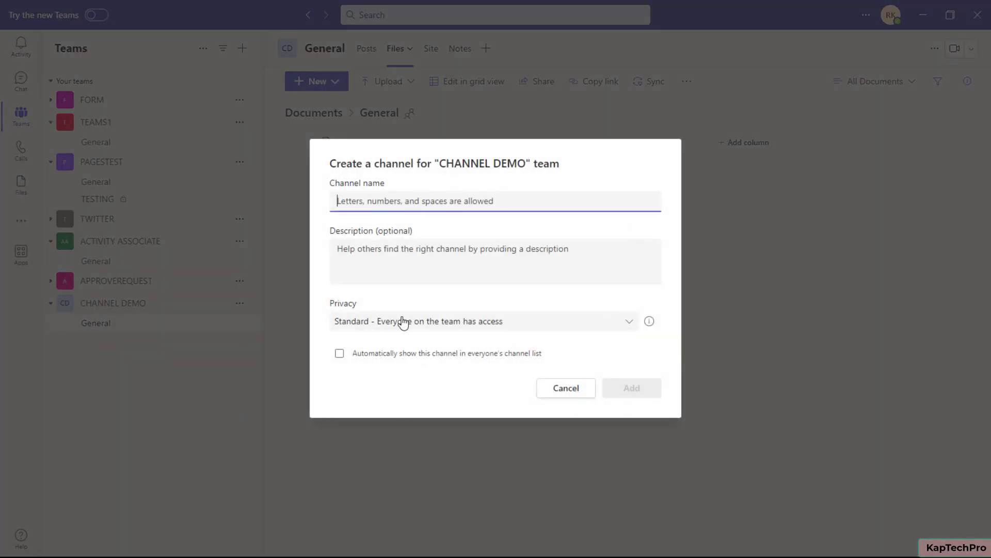
- Review the Standard, Private and Shared privacy options, keep Standard, and cancel the form
left_click(403, 321)
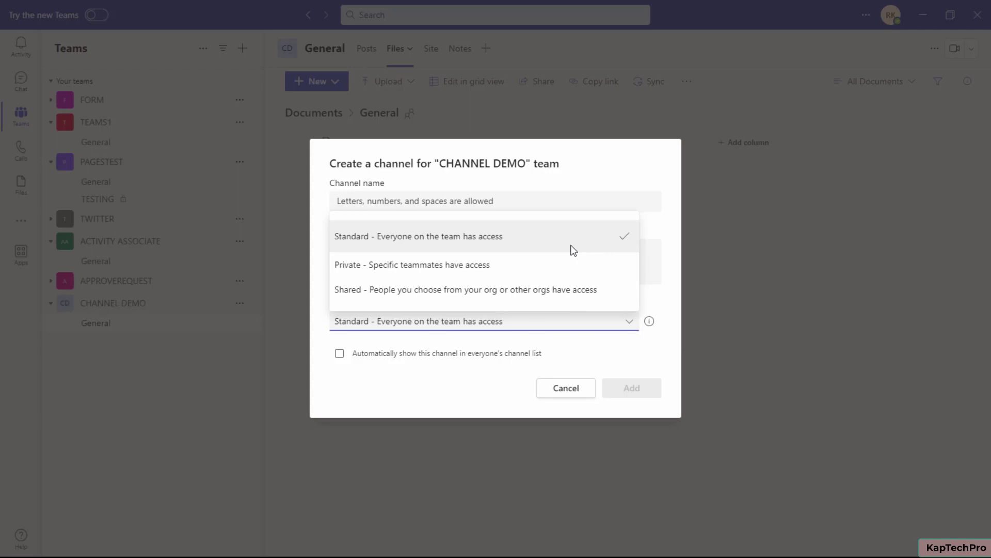
left_click(541, 173)
left_click(562, 387)
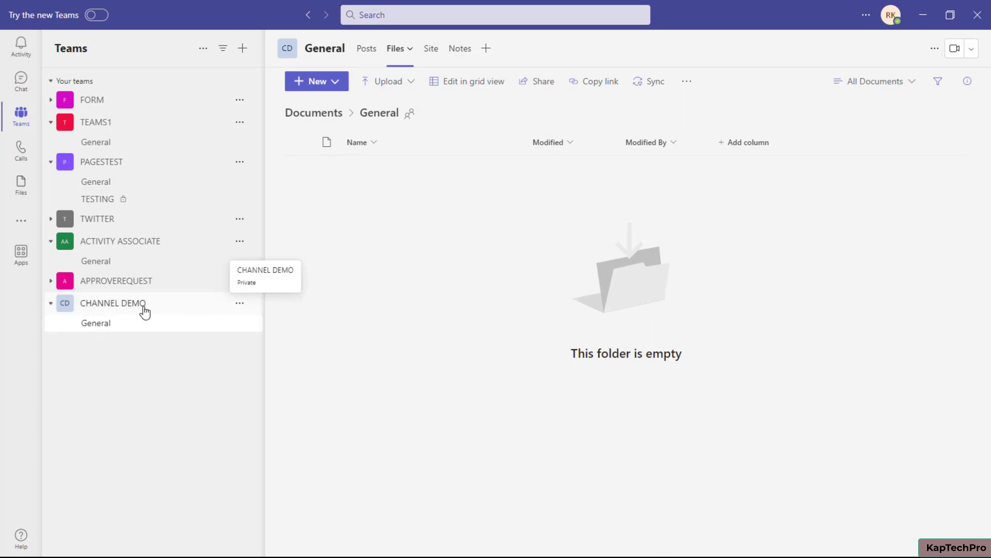
- Re-expand CHANNEL DEMO and open the General channel's Files in SharePoint
left_click(105, 309)
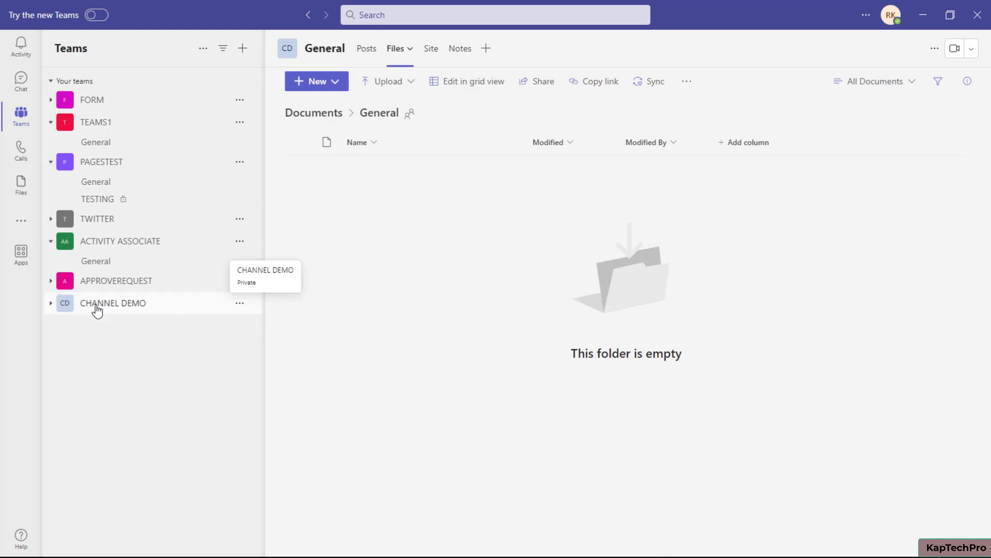
left_click(185, 311)
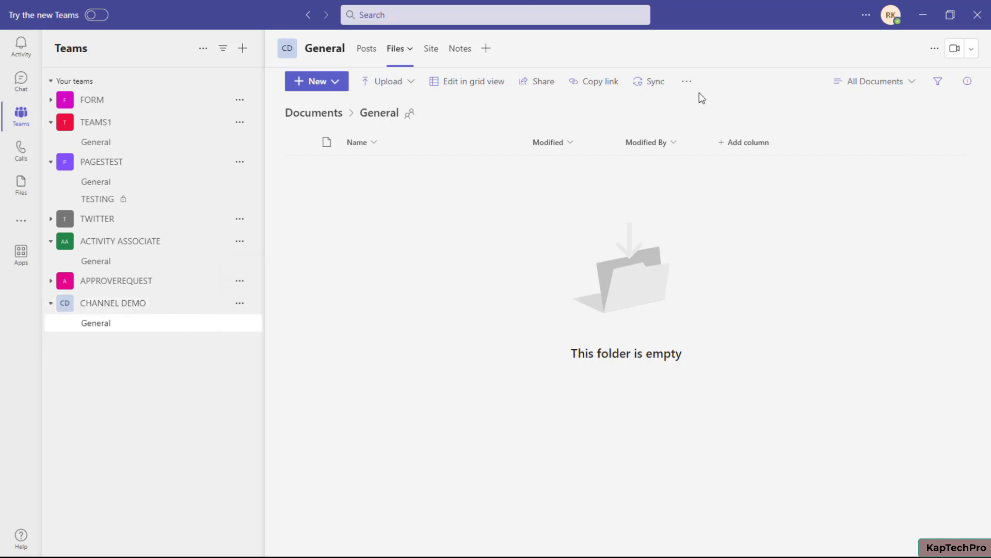
left_click(687, 82)
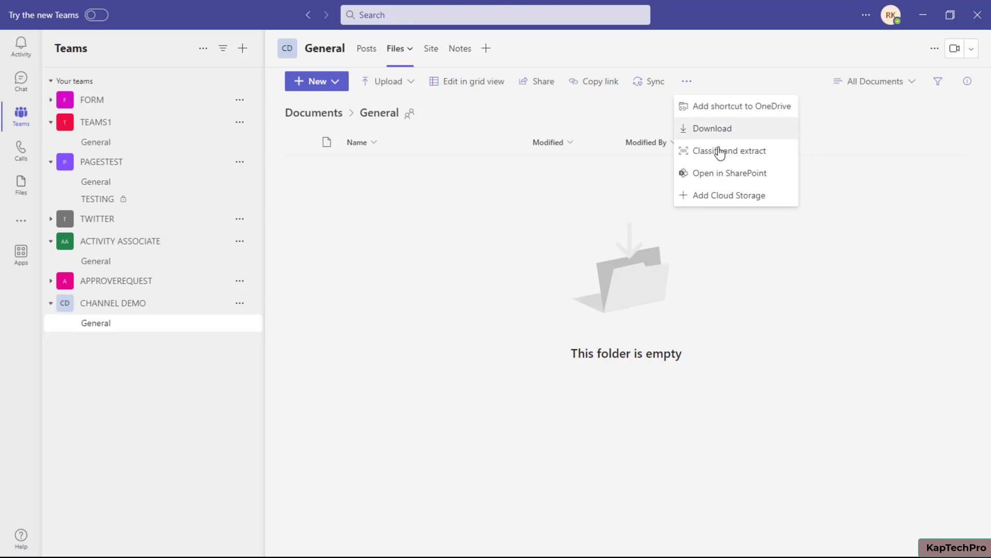
left_click(742, 177)
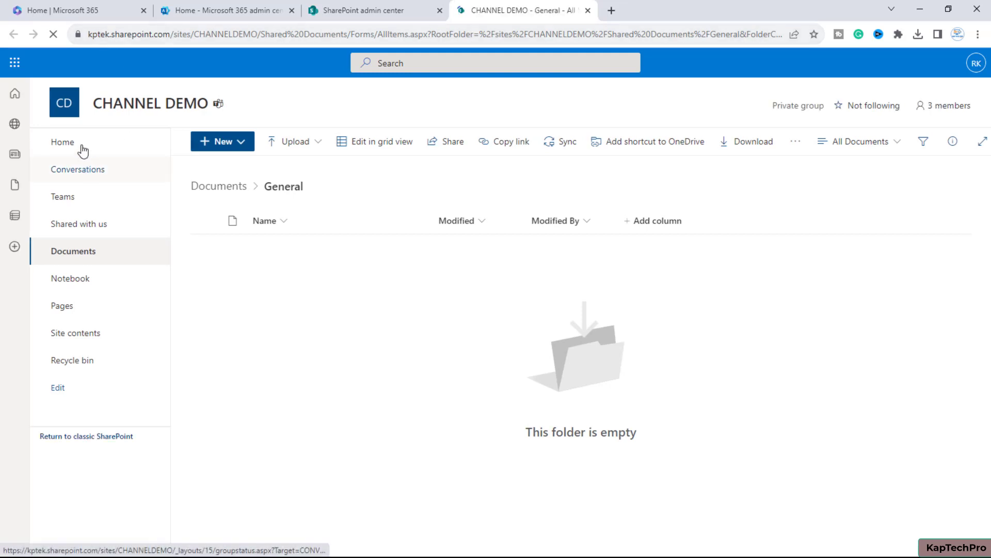
- View the CHANNEL DEMO site Home page in SharePoint, then minimize the browser
left_click(82, 149)
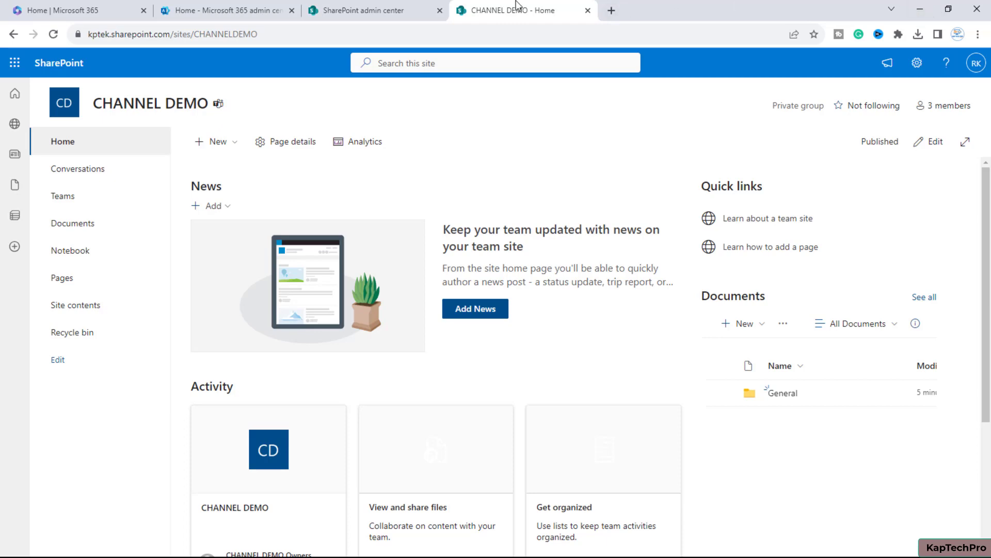
left_click(928, 11)
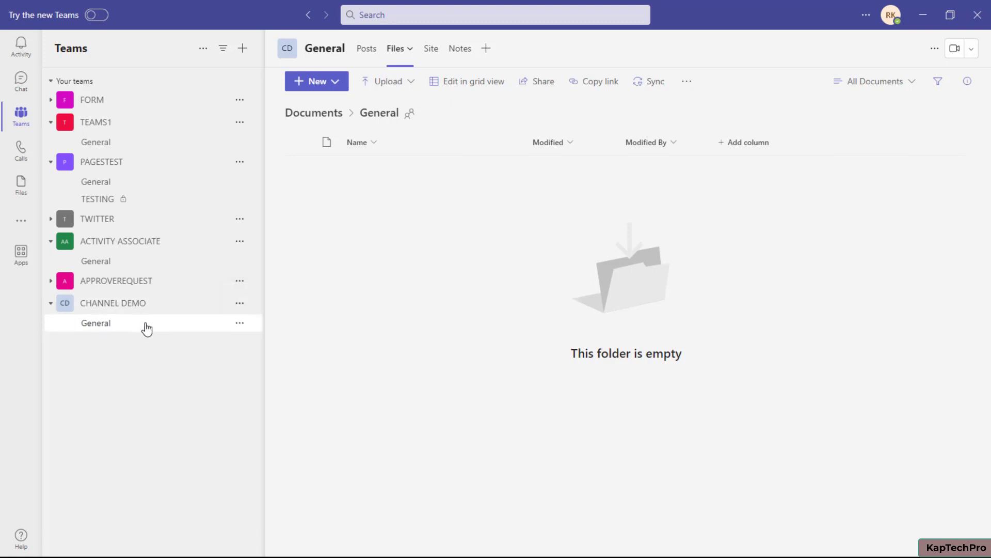
- Choose Add channel from the CHANNEL DEMO team's More options menu
left_click(51, 282)
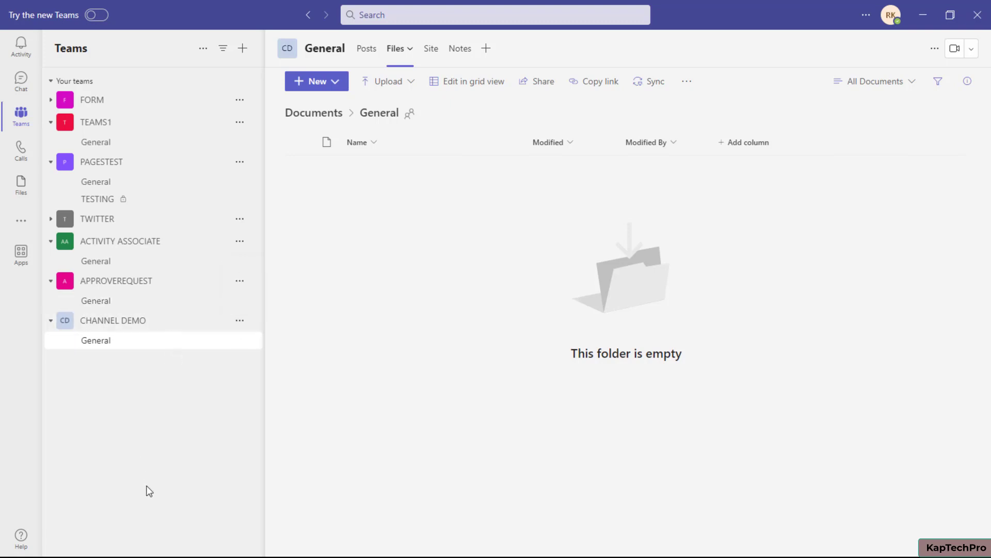
left_click(240, 322)
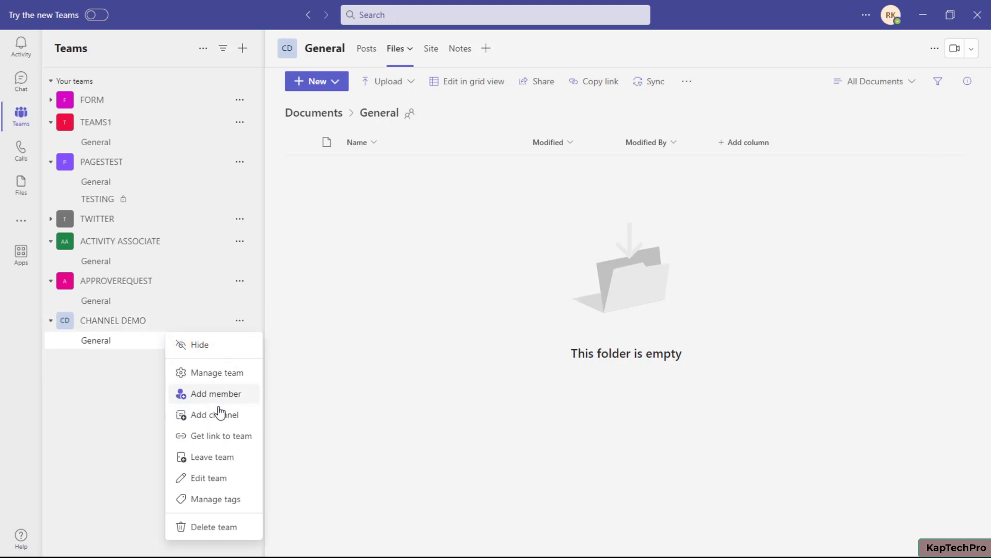
left_click(235, 419)
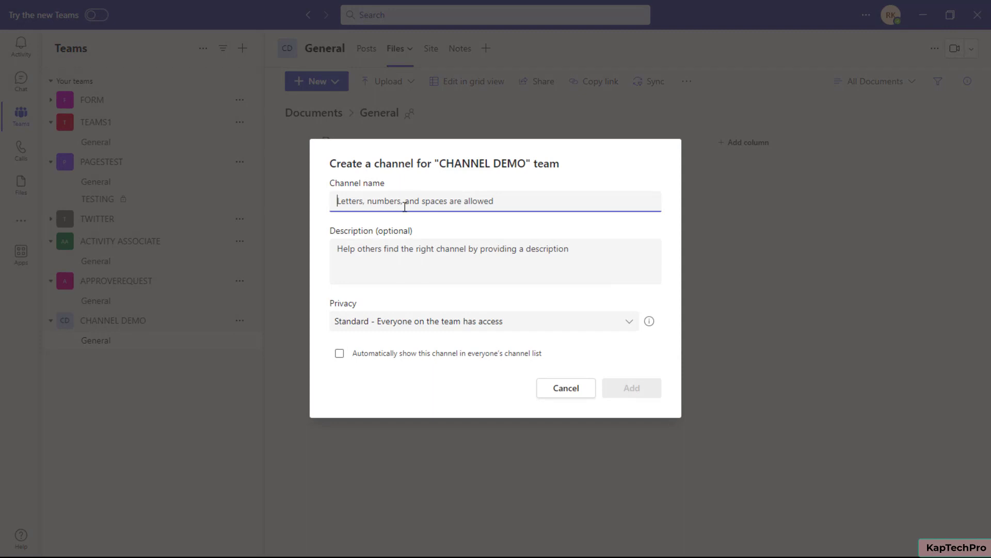
- Enter Standard as the channel name and highlight that Standard privacy opens it to everyone
type("Standard")
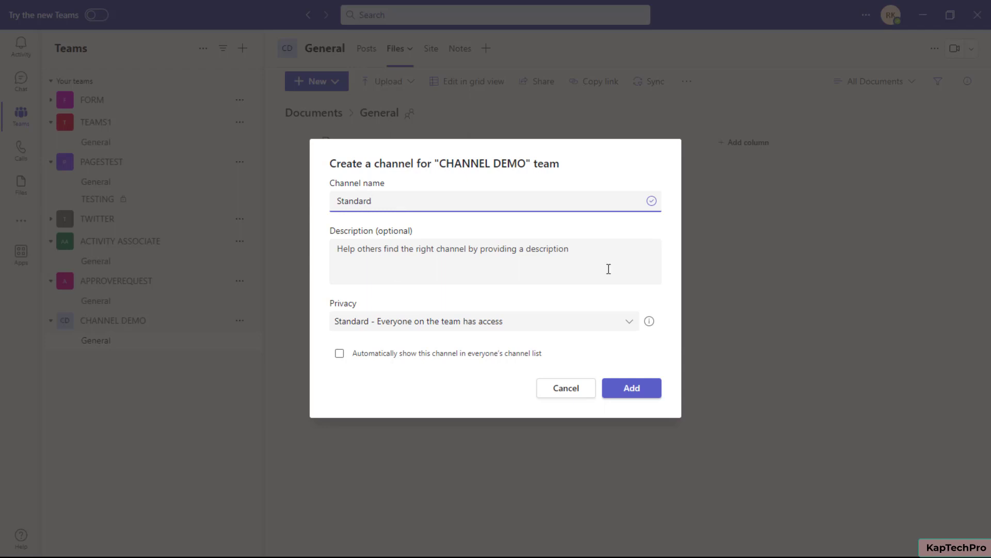
left_click(420, 324)
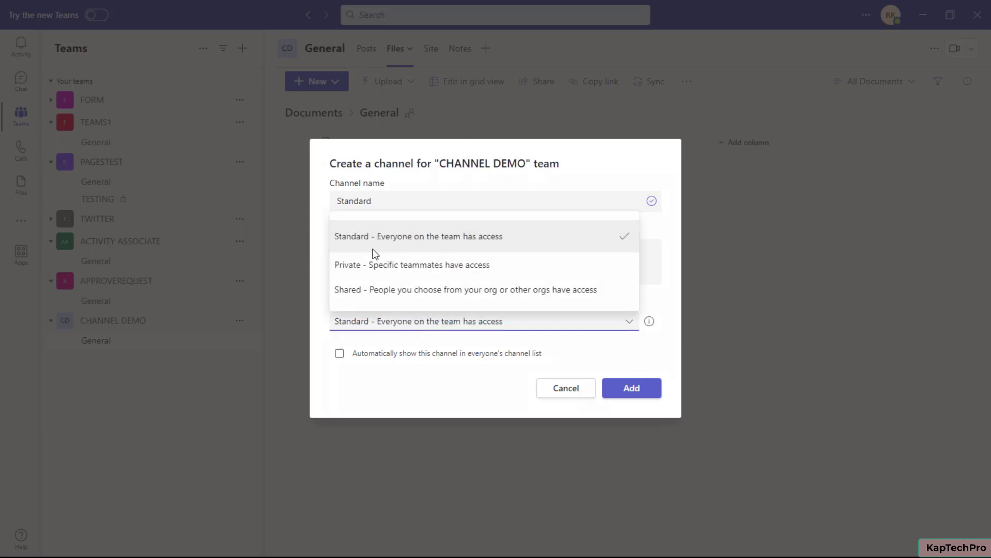
left_click_drag(381, 239, 514, 238)
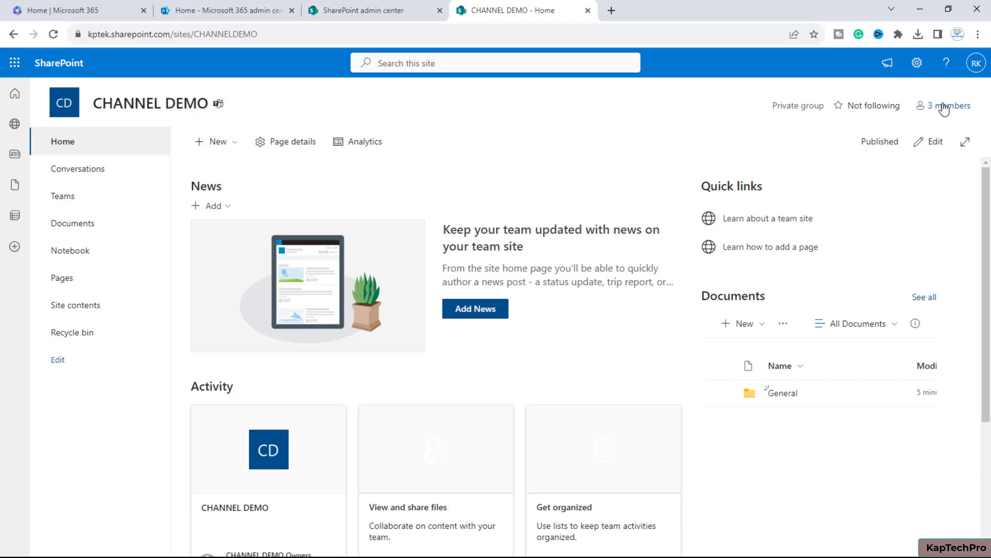
left_click(944, 109)
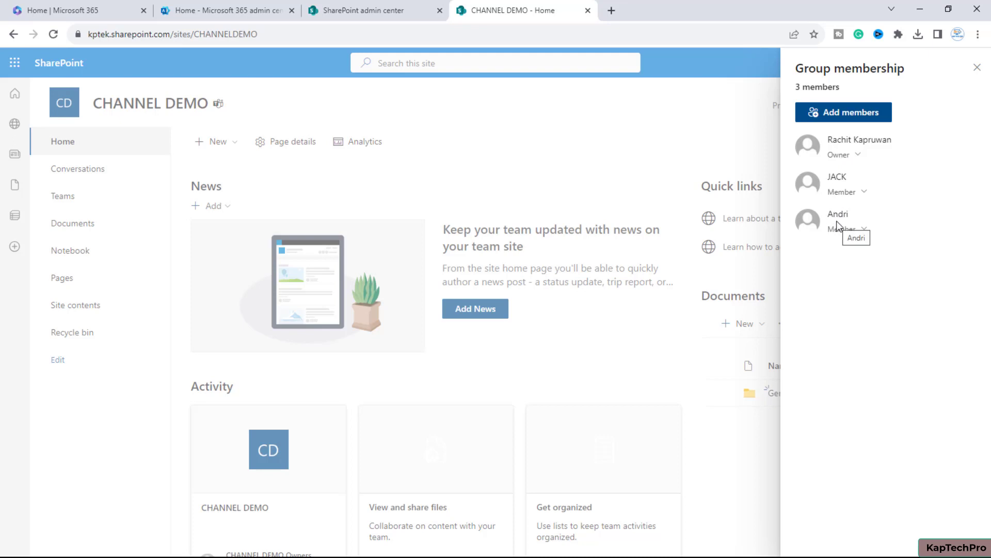
left_click(977, 67)
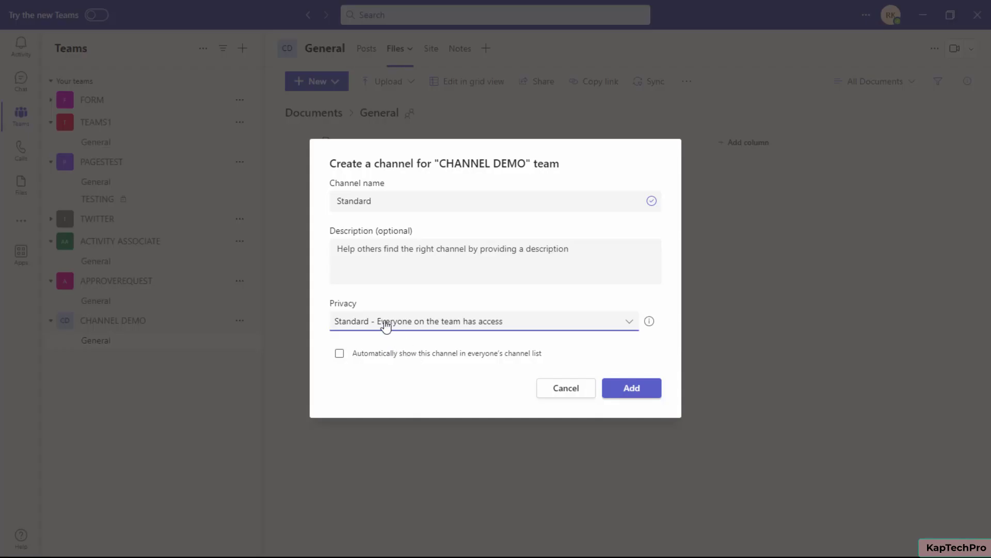
left_click(385, 322)
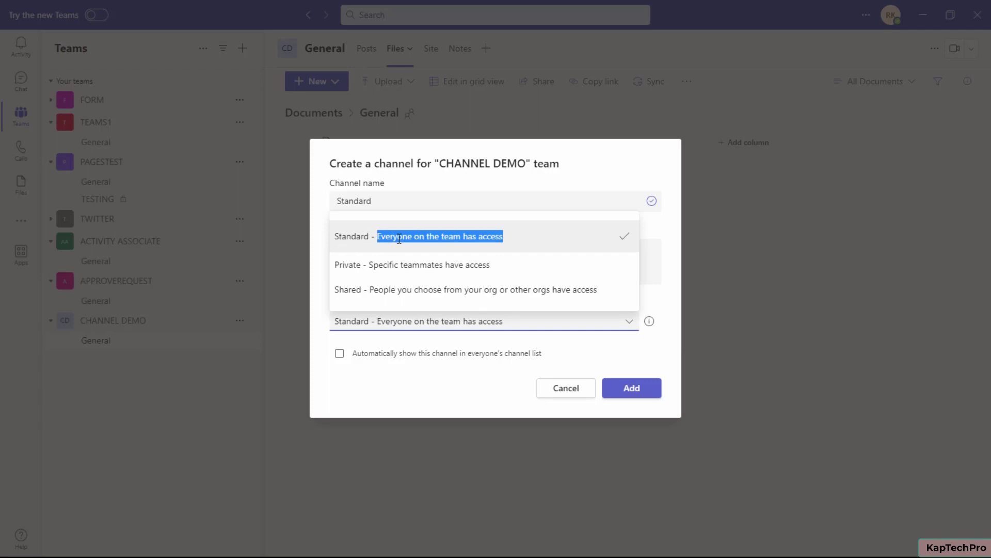
- Keep Standard privacy and add the Standard channel to CHANNEL DEMO
left_click(361, 236)
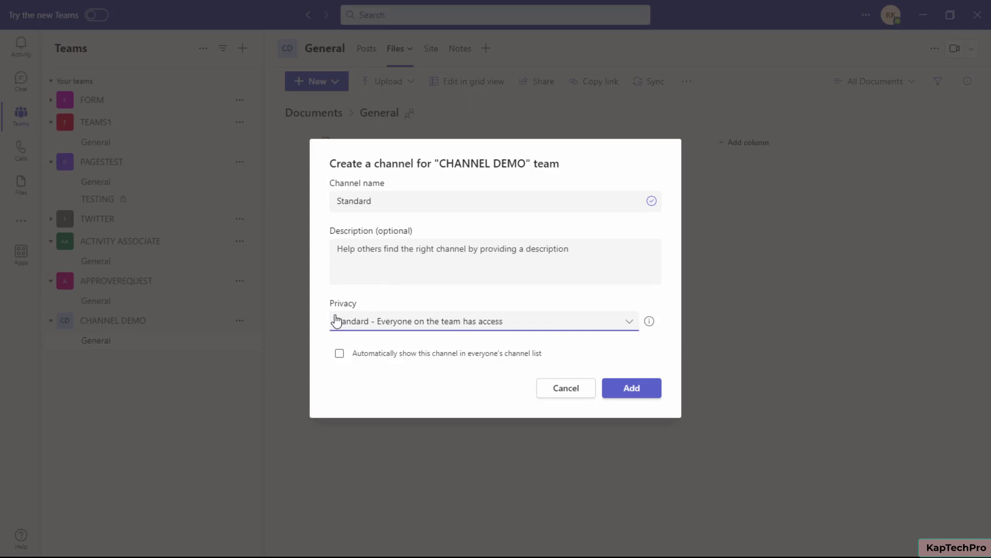
left_click(631, 397)
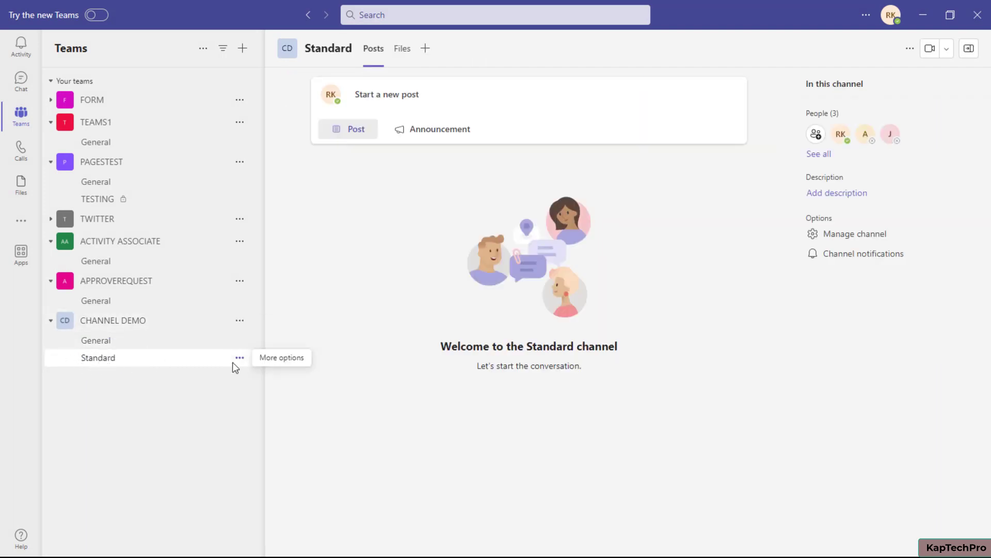
- Upload all four Word documents from Desktop\CHANNEL DOCUMENTS into the Standard channel's Files
left_click(402, 50)
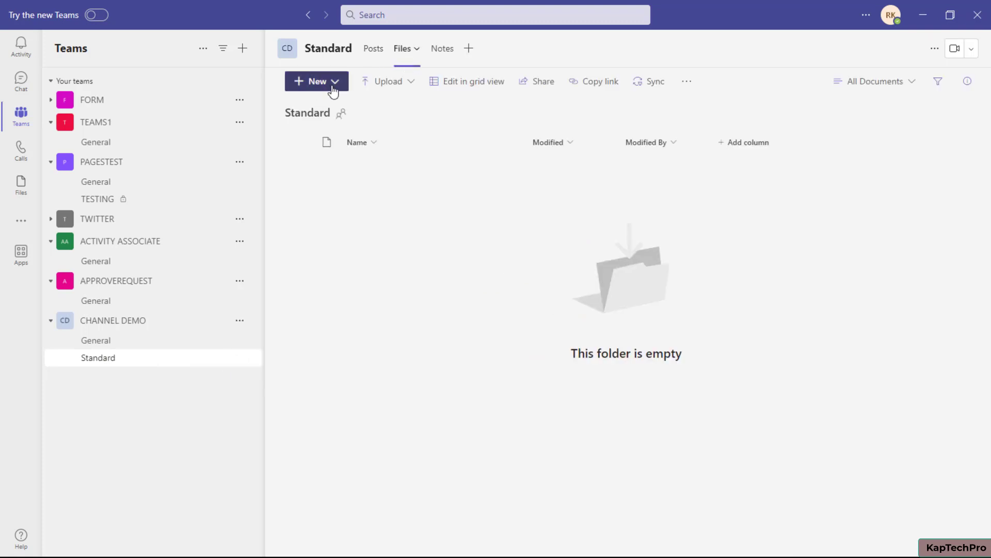
left_click(333, 91)
left_click(393, 88)
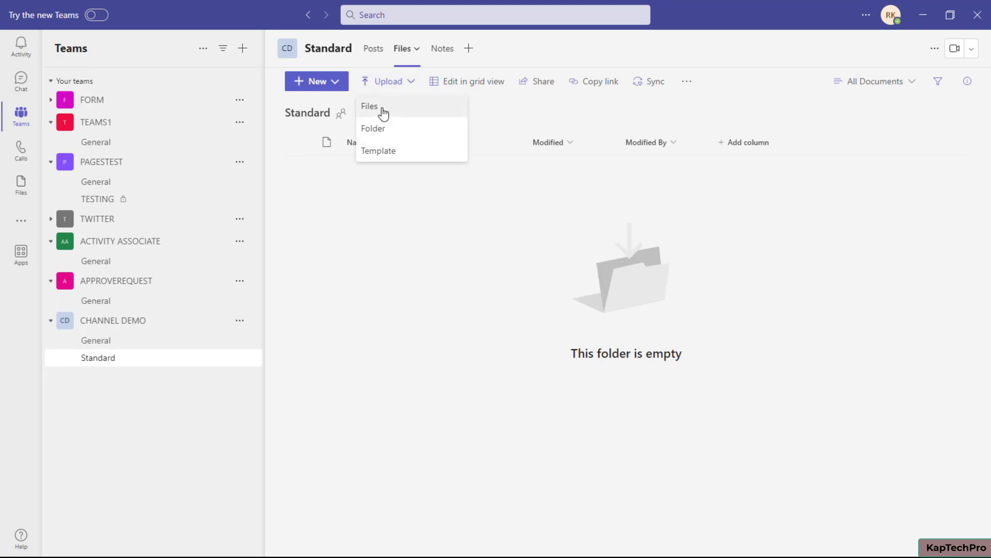
left_click(383, 113)
left_click(52, 151)
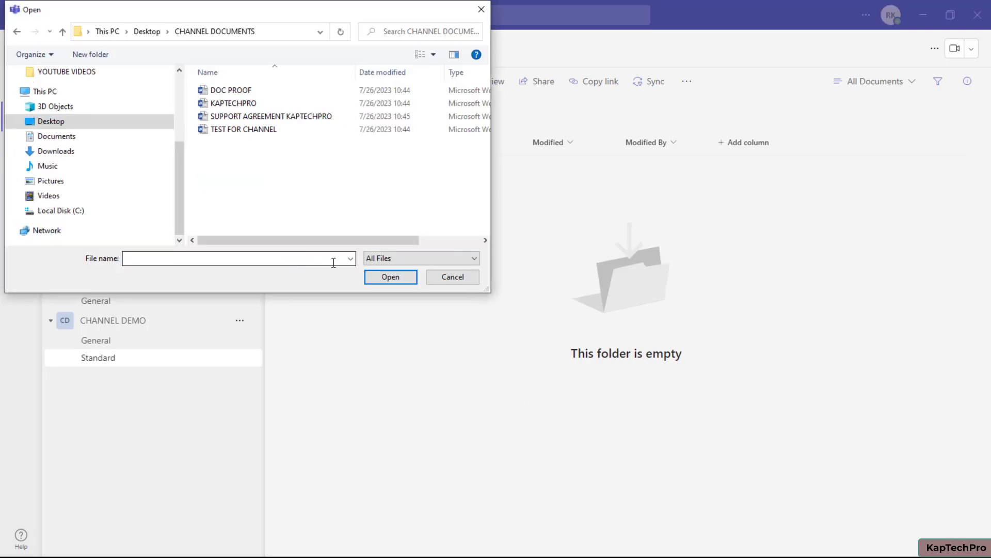
left_click_drag(231, 155, 244, 91)
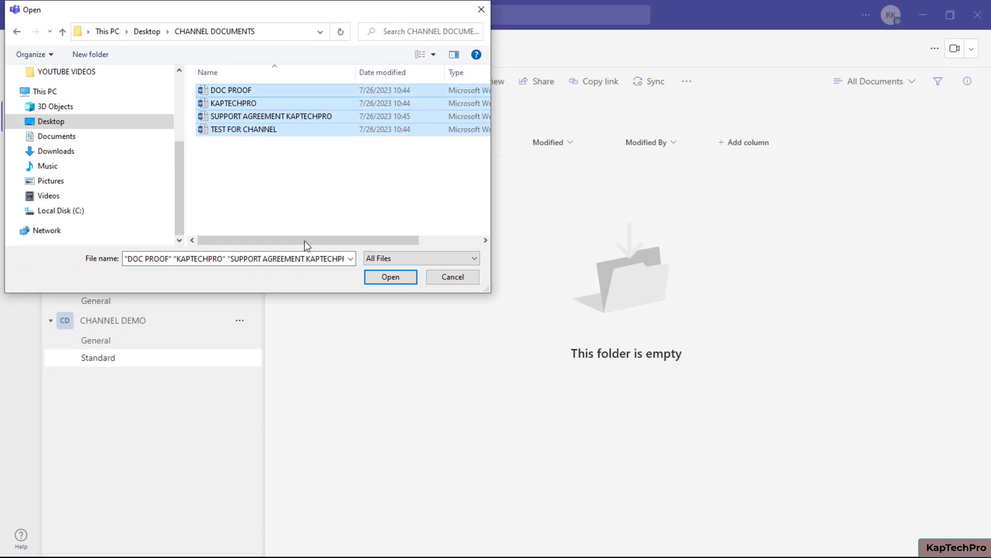
left_click(385, 276)
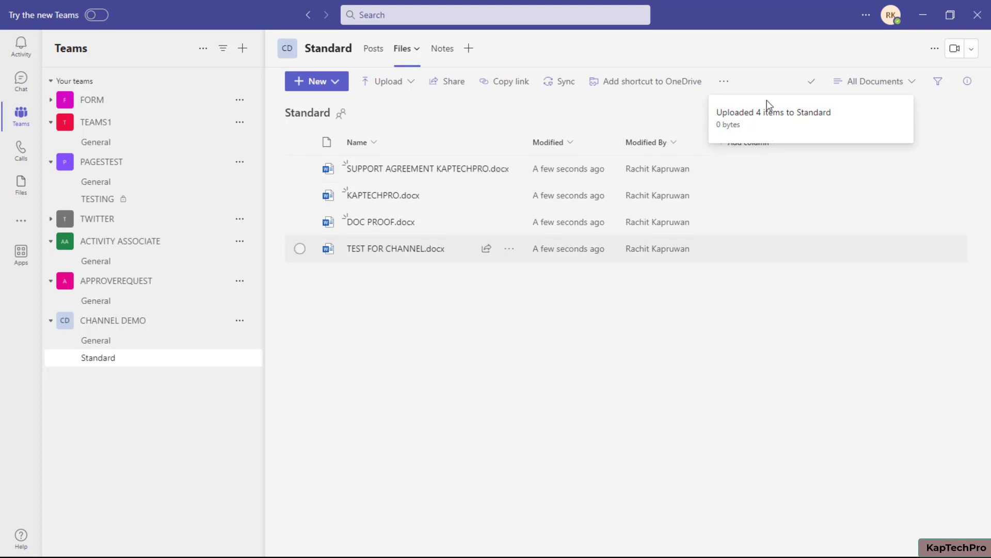
left_click(724, 83)
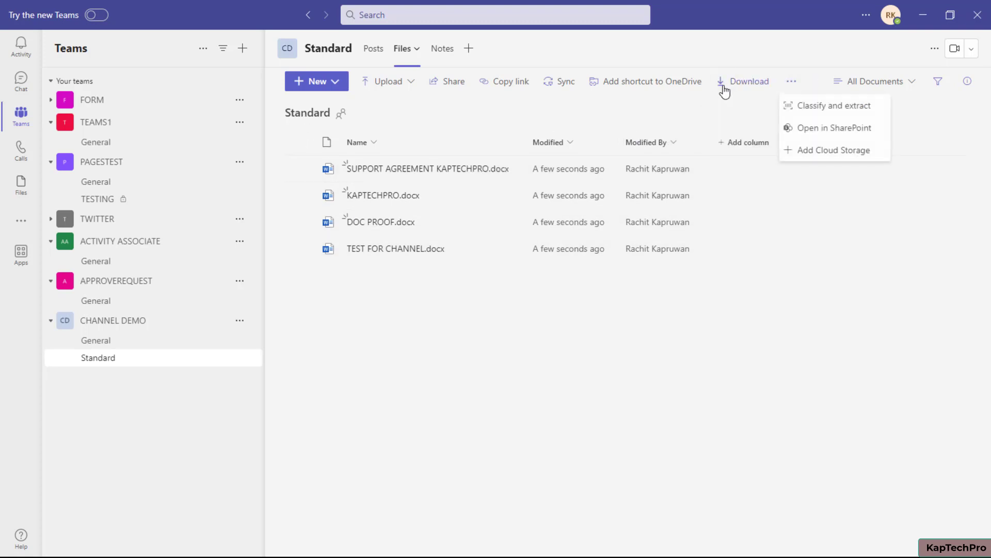
- Open the Standard channel files in SharePoint and browse Documents to the Standard folder's four .docx files
left_click(819, 132)
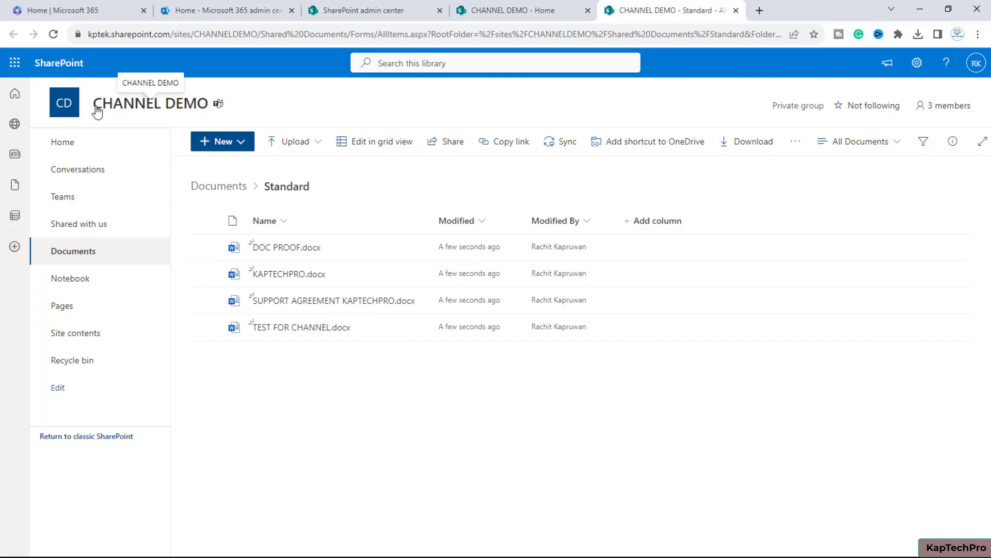
left_click(219, 190)
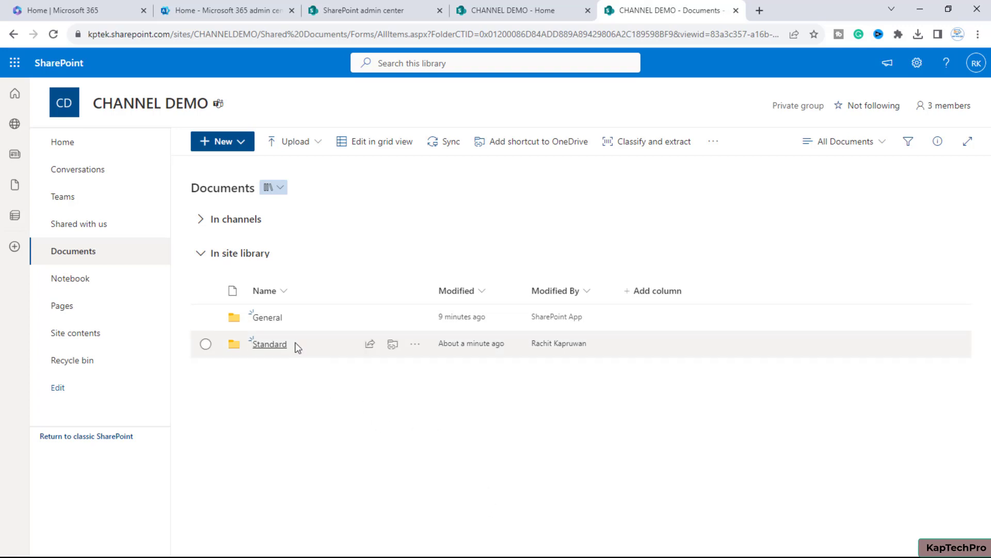
left_click(269, 349)
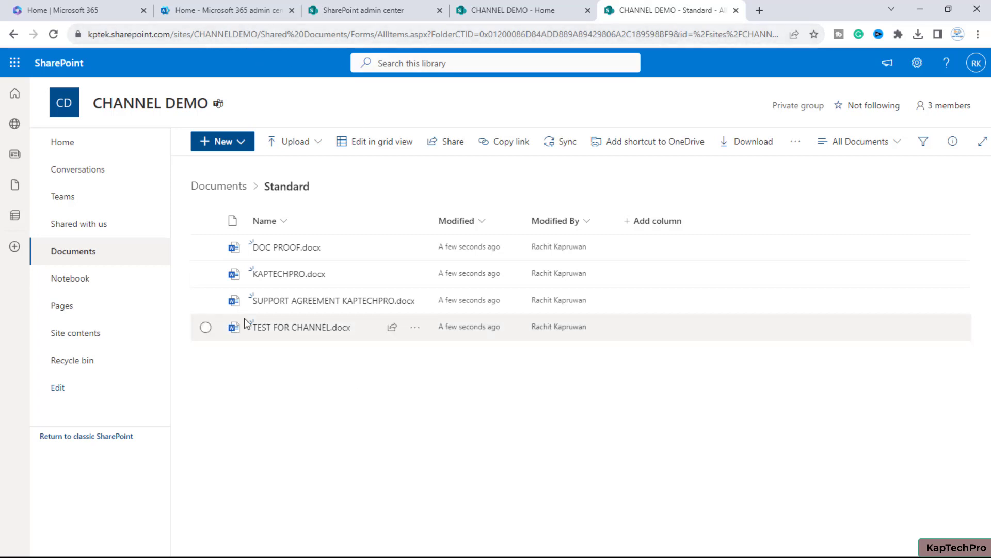
mouse_move(312, 335)
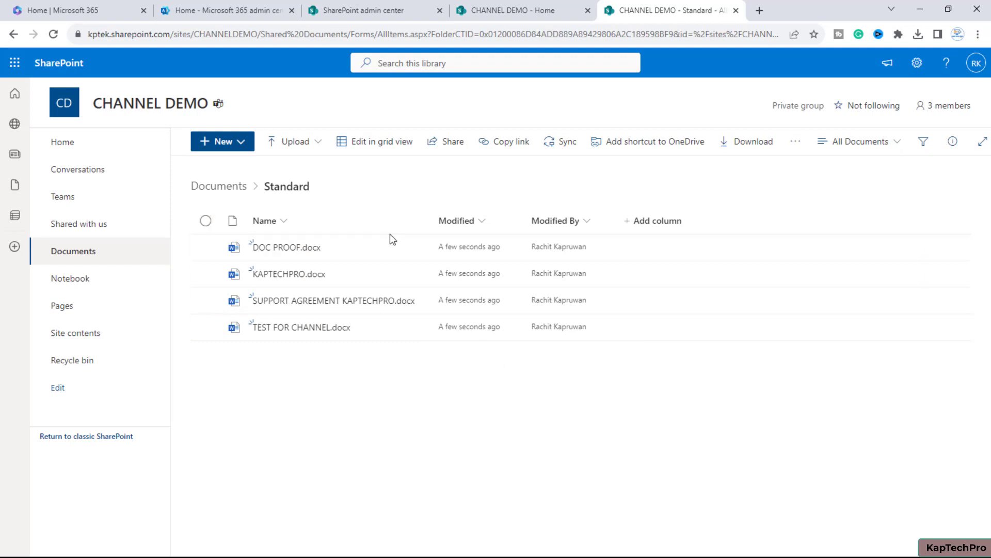
- Check the CHANNEL DEMO group's 3 members in SharePoint, then return to the Teams app
left_click(929, 105)
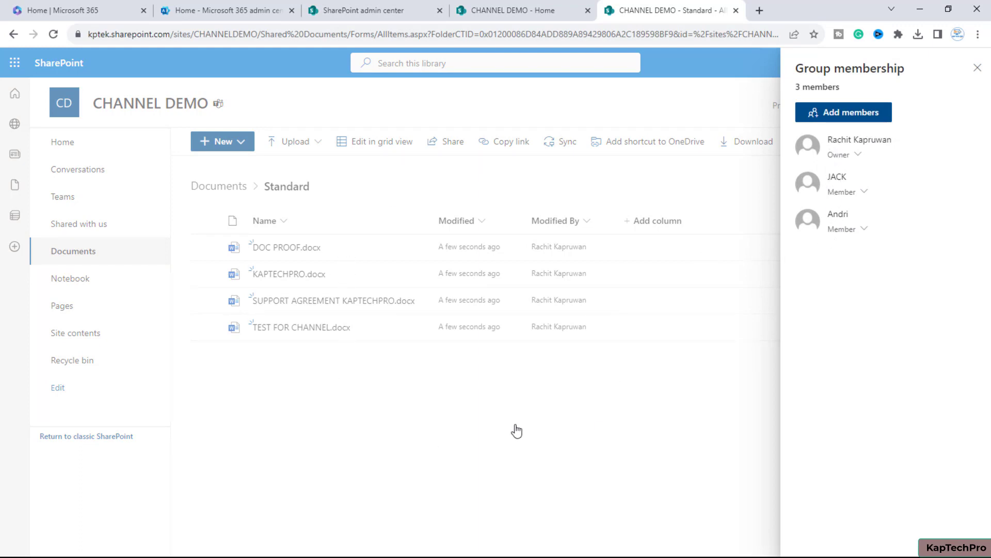
left_click(977, 67)
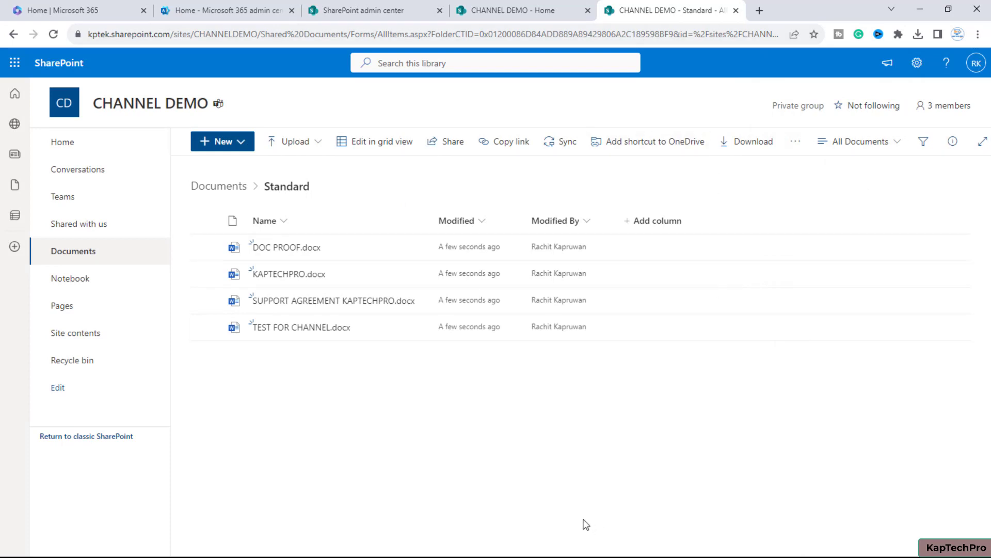
key("alt+Tab")
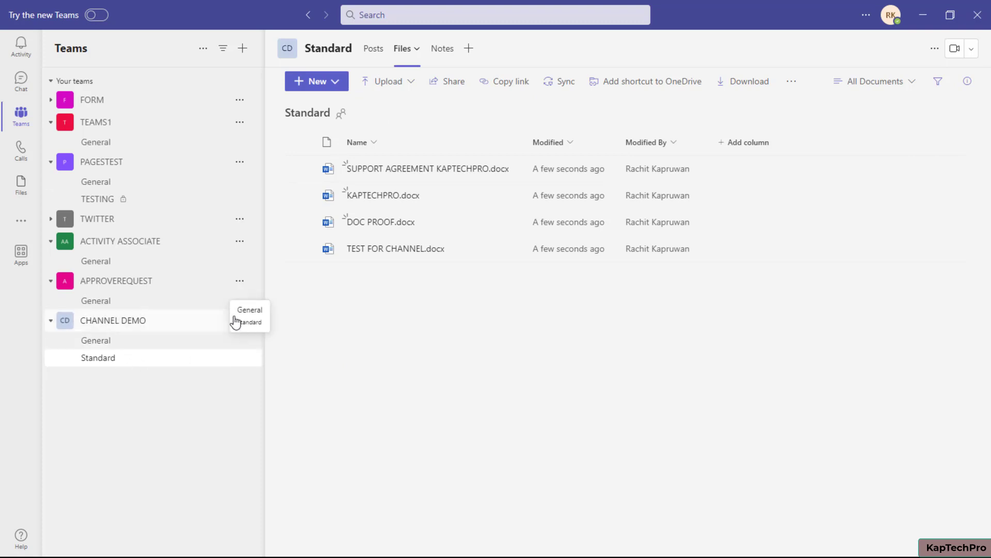
- Add a channel named 'Private' with Private privacy to the CHANNEL DEMO team
left_click(241, 320)
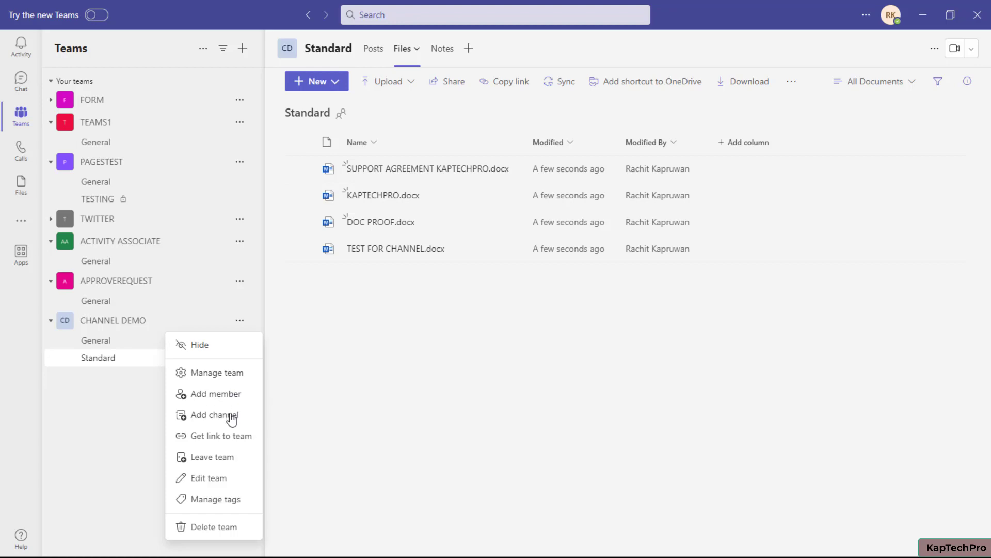
left_click(207, 421)
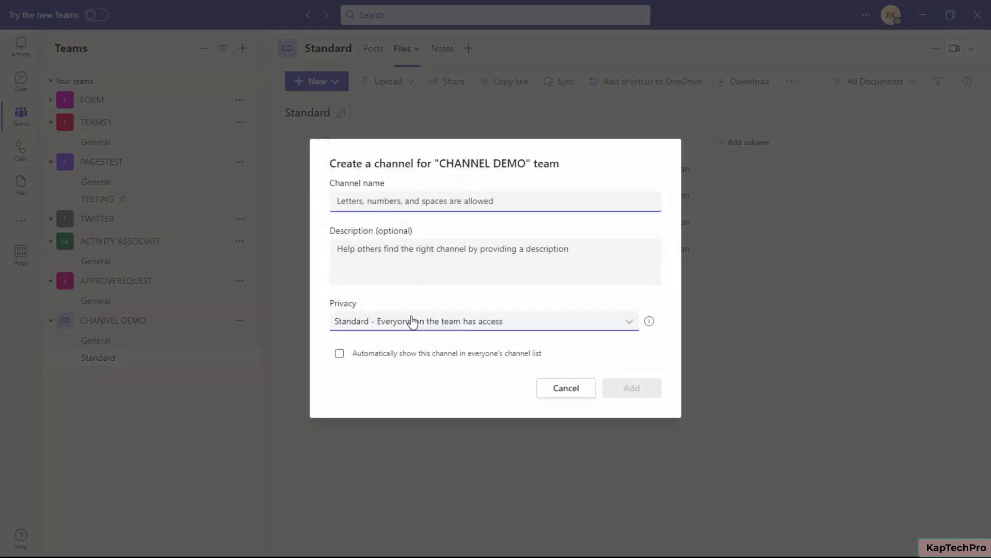
left_click(410, 323)
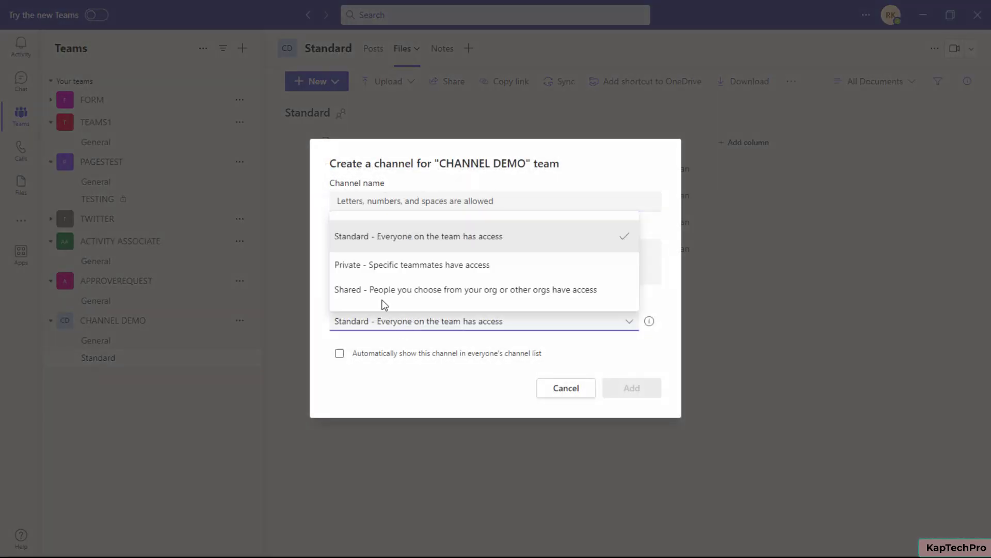
left_click(462, 266)
left_click(370, 196)
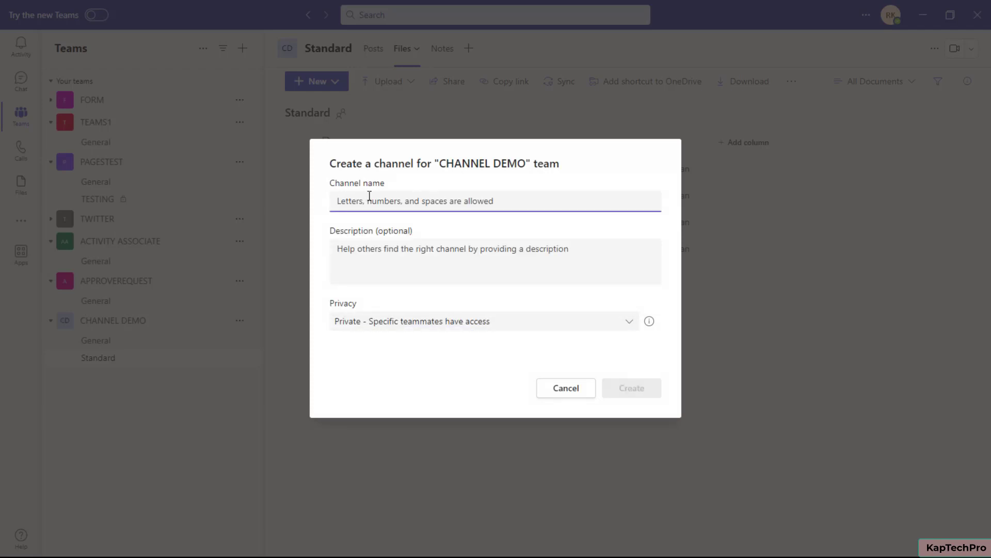
type("Private")
left_click(649, 391)
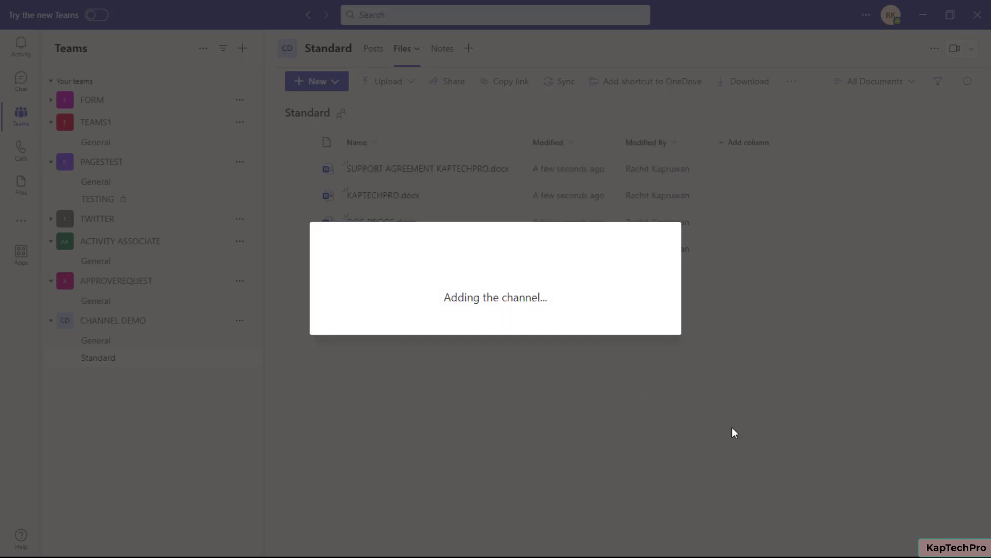
left_click_drag(332, 174, 517, 153)
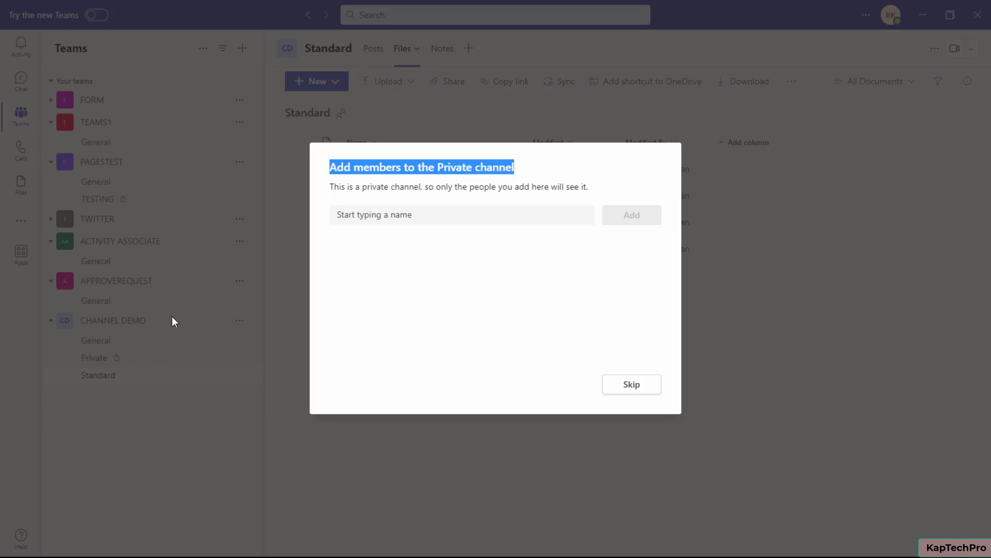
- Find and select two teammates, and add both as members of the Private channel
left_click(379, 220)
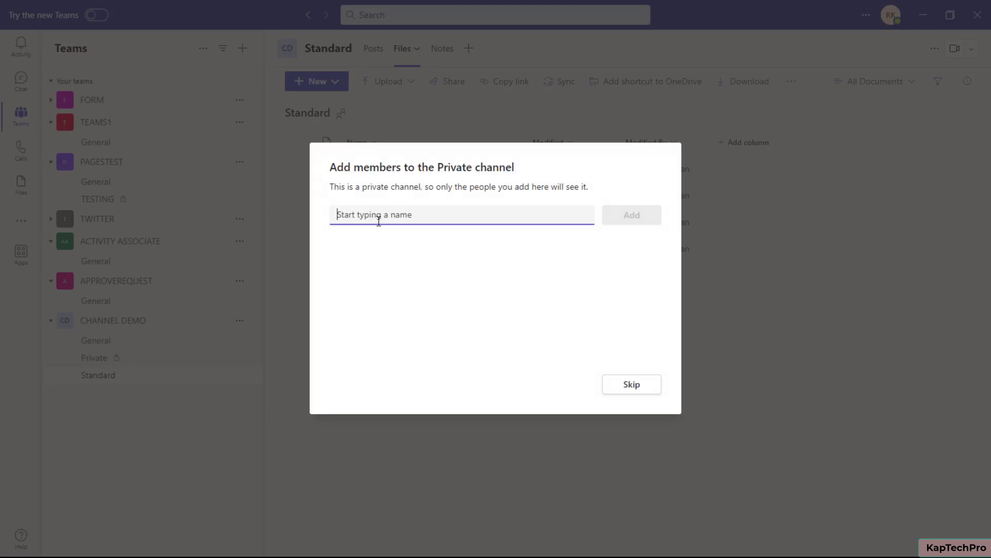
type("jack")
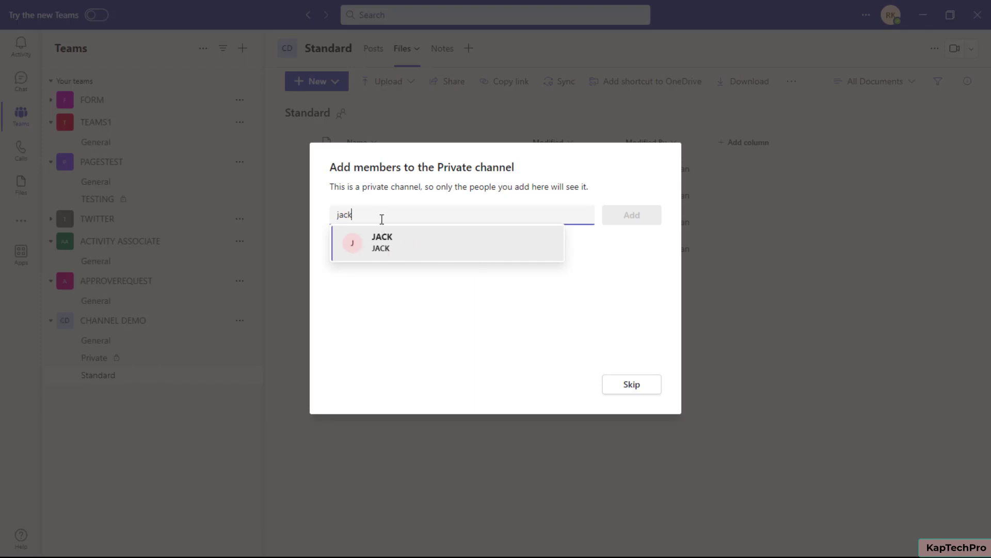
left_click_drag(356, 216, 310, 215)
key("BackSpace")
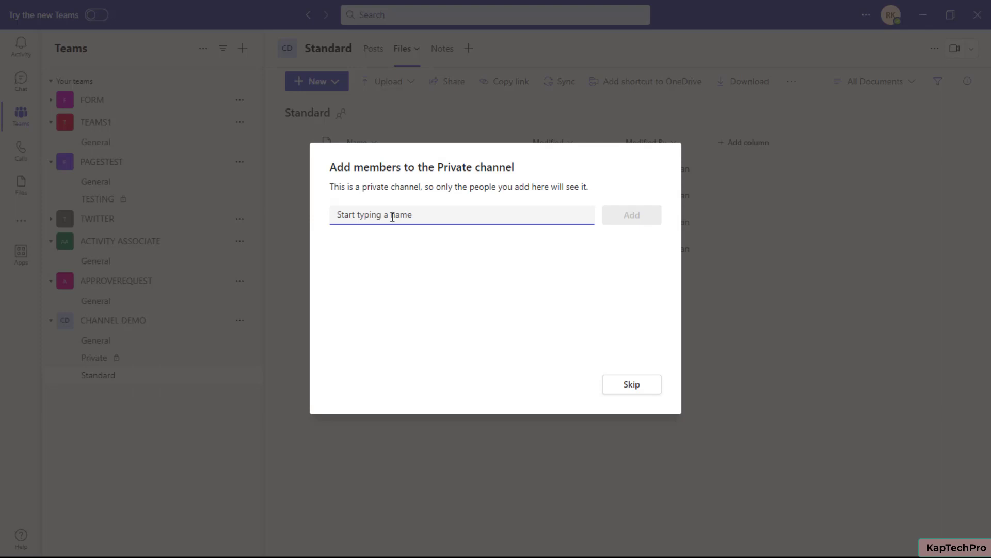
type("ritka")
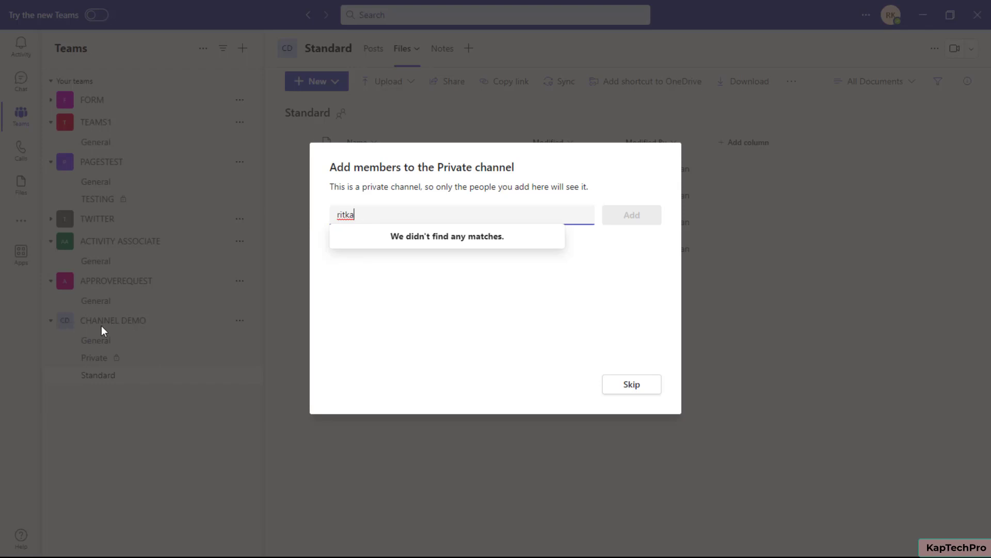
key("ctrl+a")
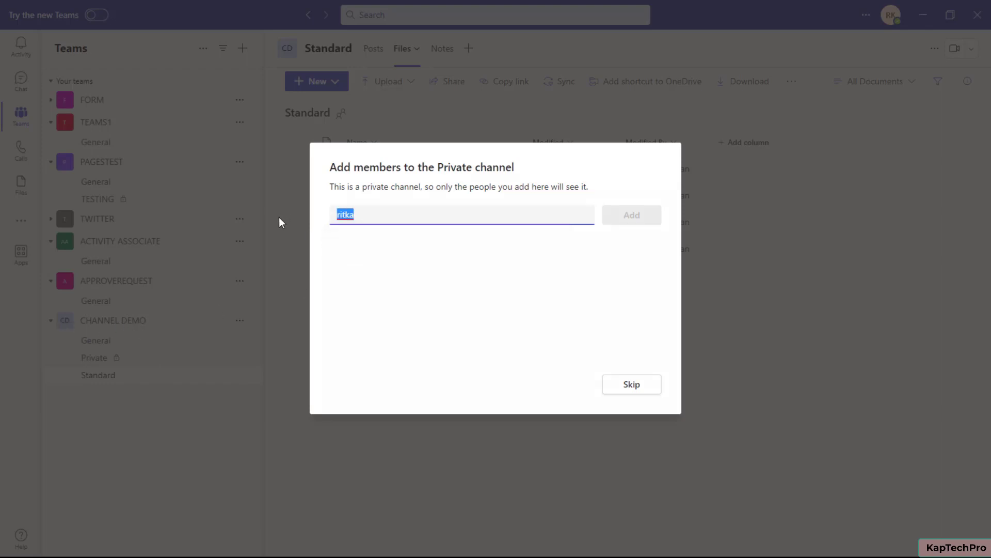
type("an")
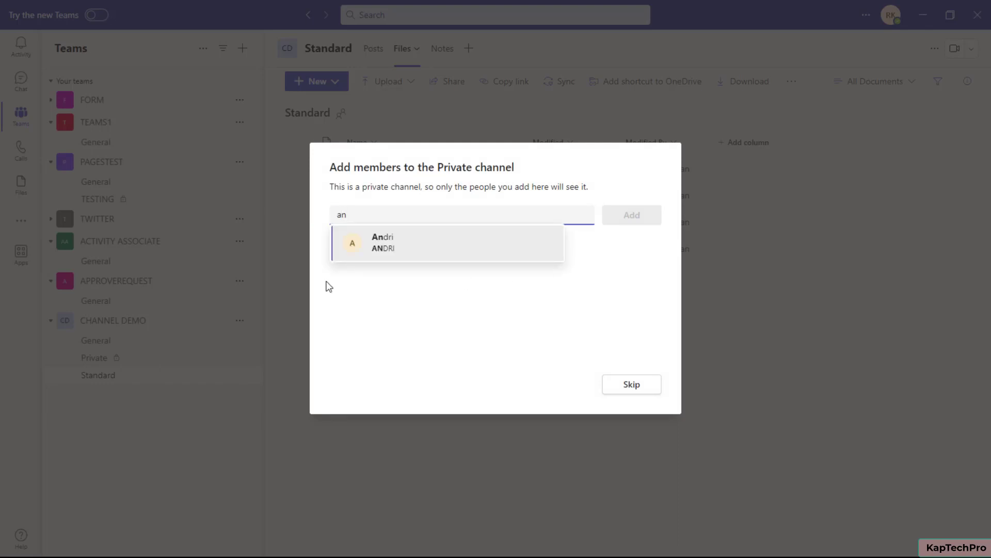
left_click(402, 254)
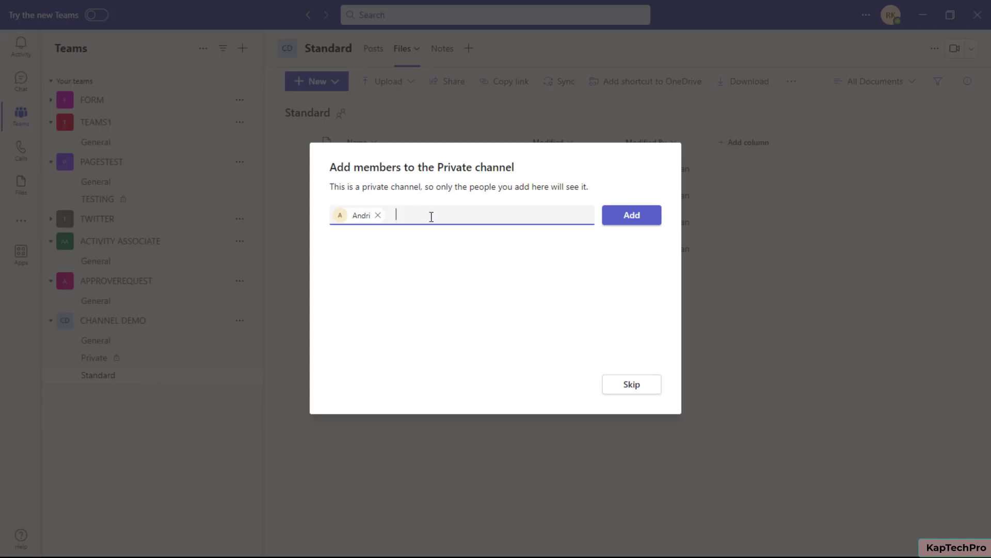
type("jack")
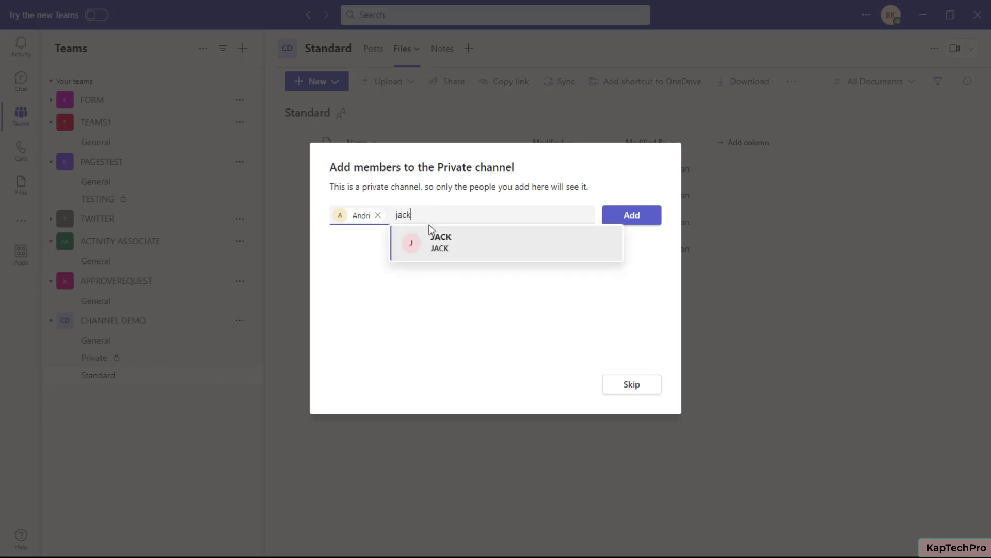
left_click(444, 253)
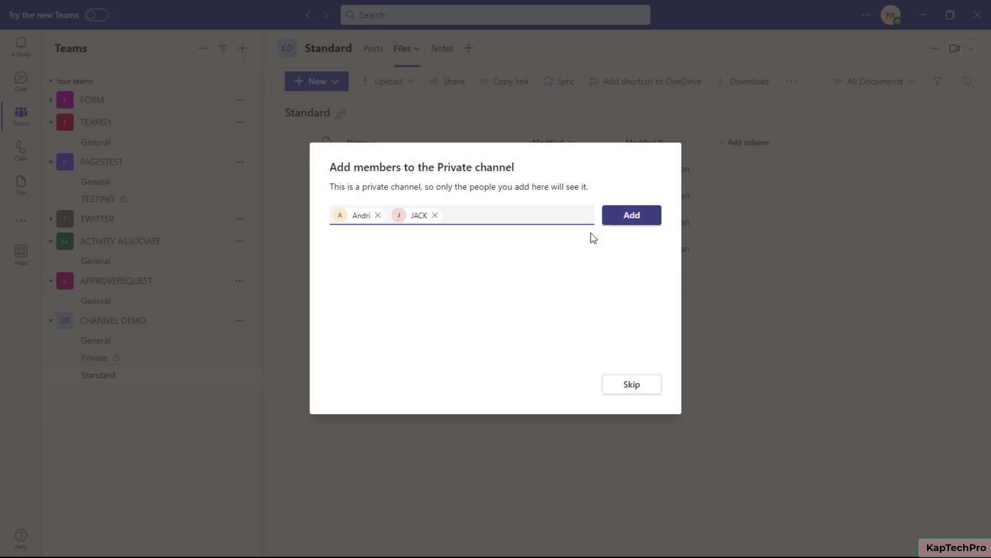
left_click(643, 221)
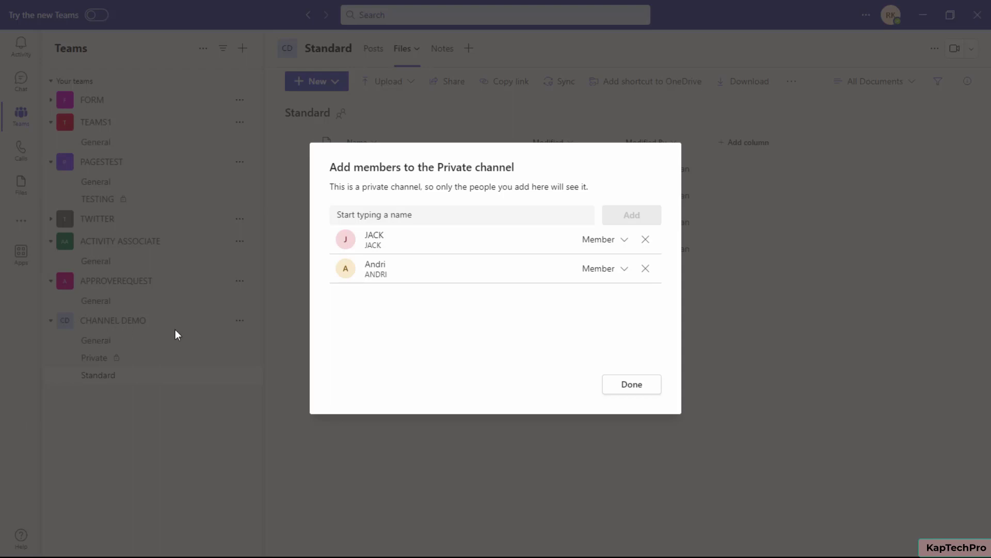
left_click(633, 385)
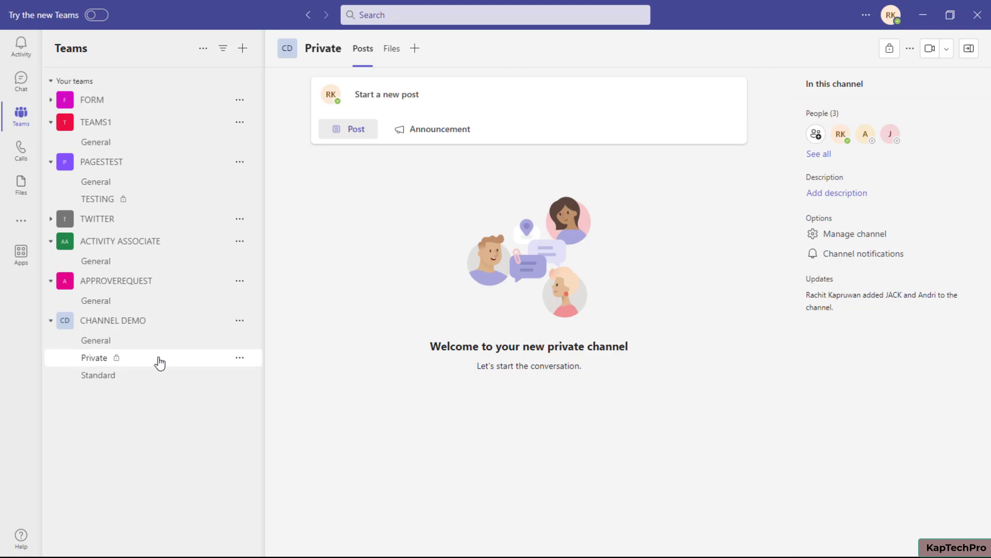
- On the Private channel's Files, choose to upload the four documents from CHANNEL DOCUMENTS
left_click(395, 54)
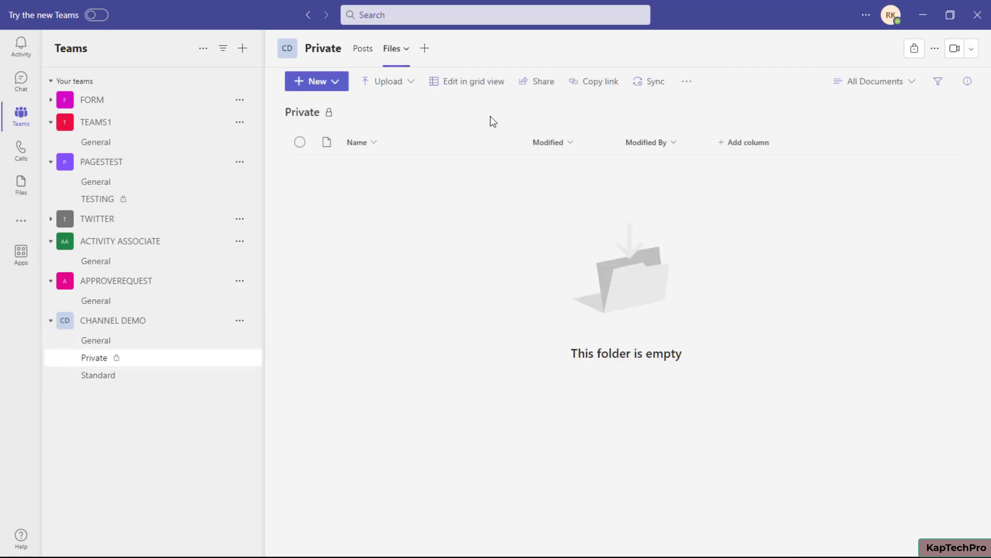
left_click(381, 88)
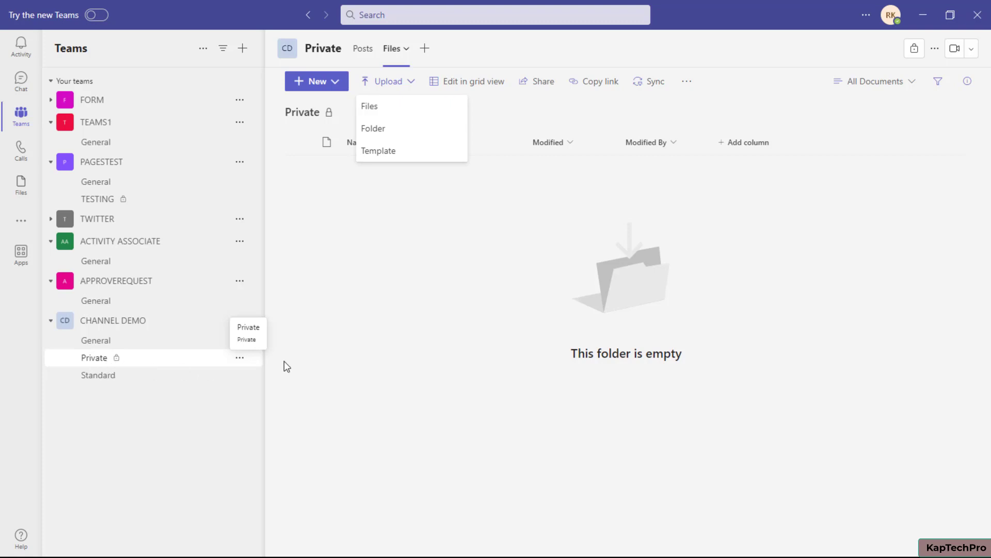
left_click(394, 107)
left_click_drag(230, 171, 243, 85)
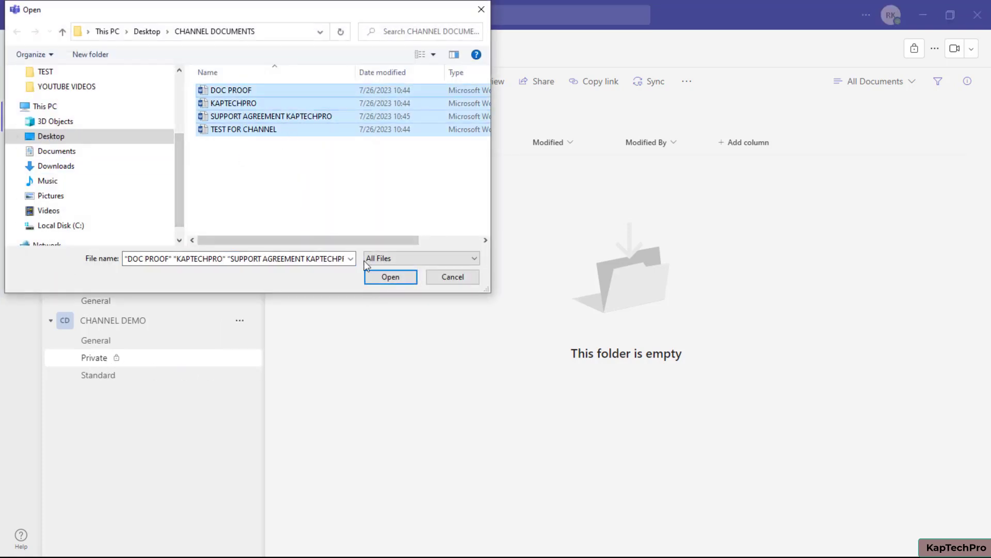